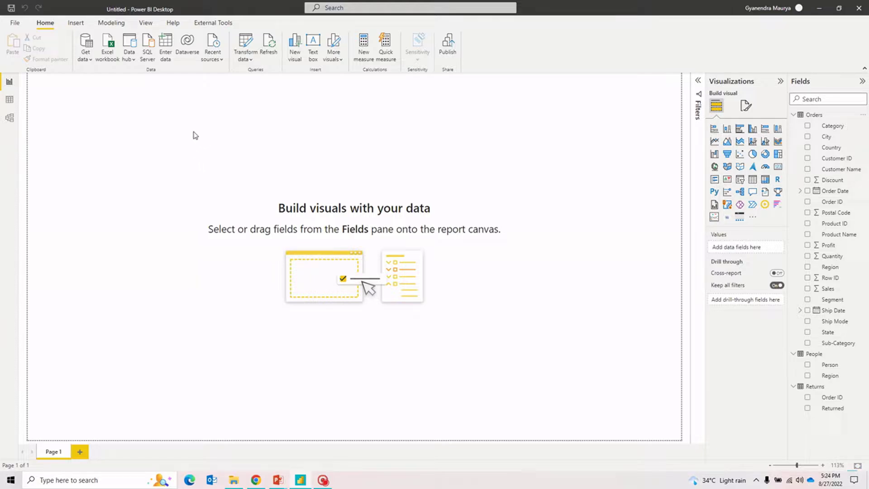
Step: Launch the Power Query Editor from Transform data to work on the Orders query
left_click(247, 37)
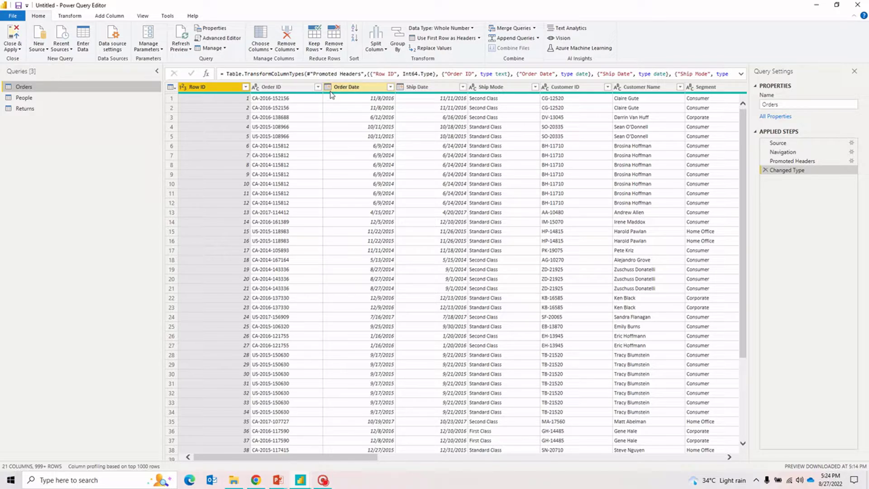
Step: Inspect the list of available data types for Row ID, leaving it as Whole Number
left_click(184, 88)
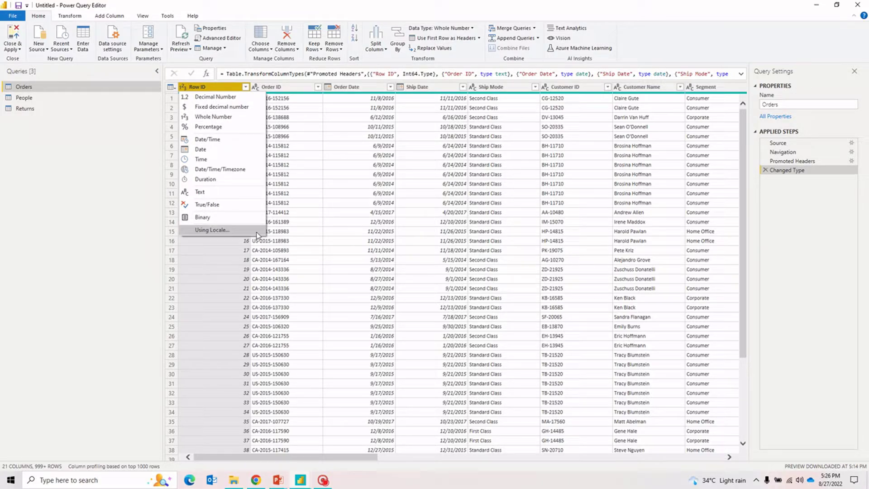
left_click(243, 270)
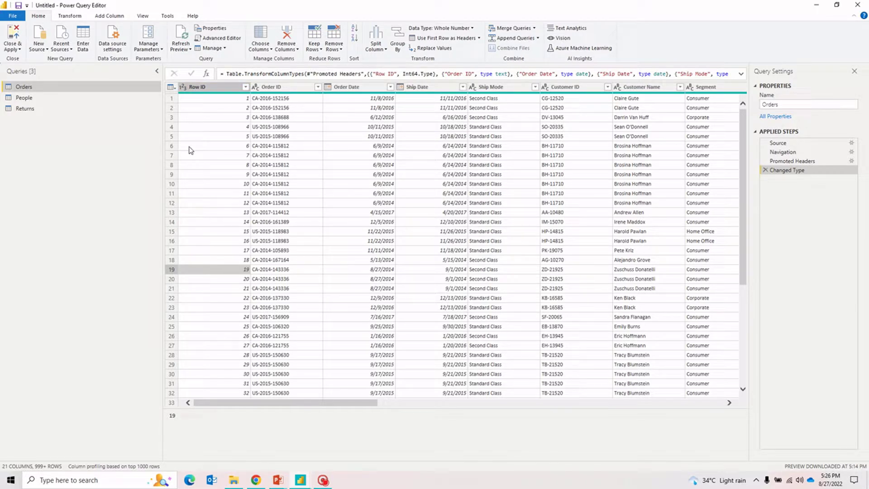
Step: Convert the Ship Date column to Date/Time as a new Changed Type1 step
left_click(181, 87)
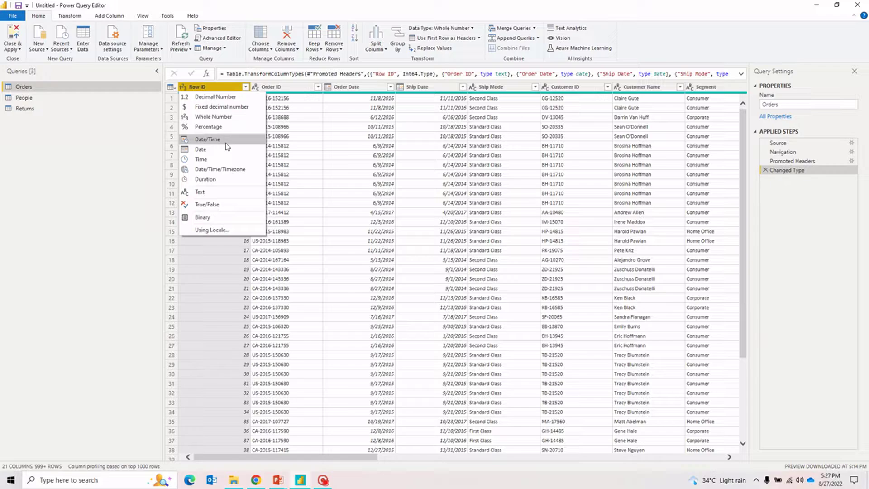
left_click(425, 87)
left_click(400, 87)
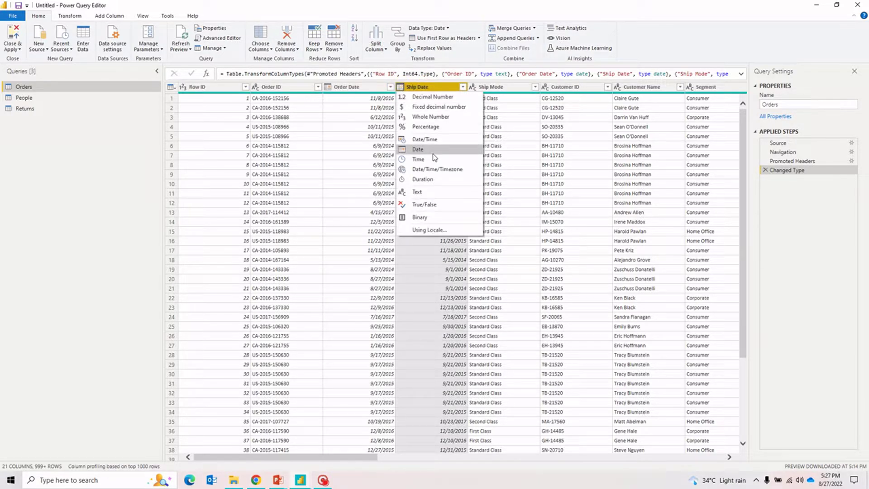
left_click(430, 141)
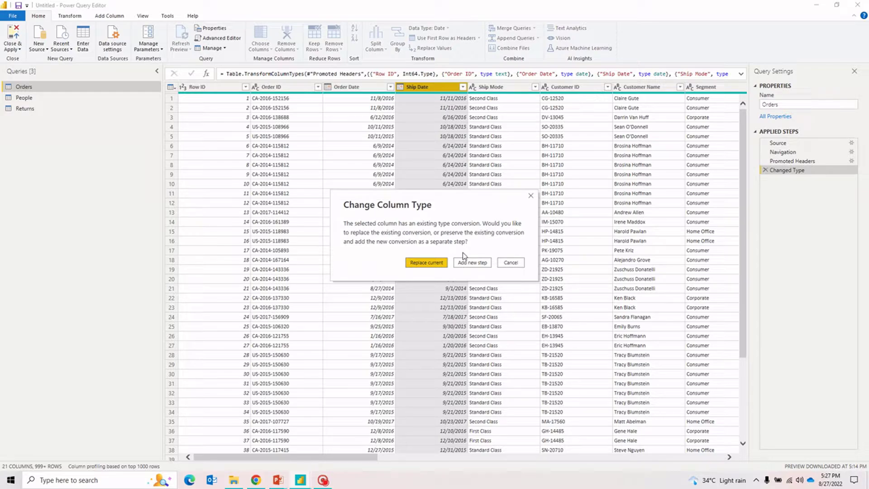
left_click(472, 259)
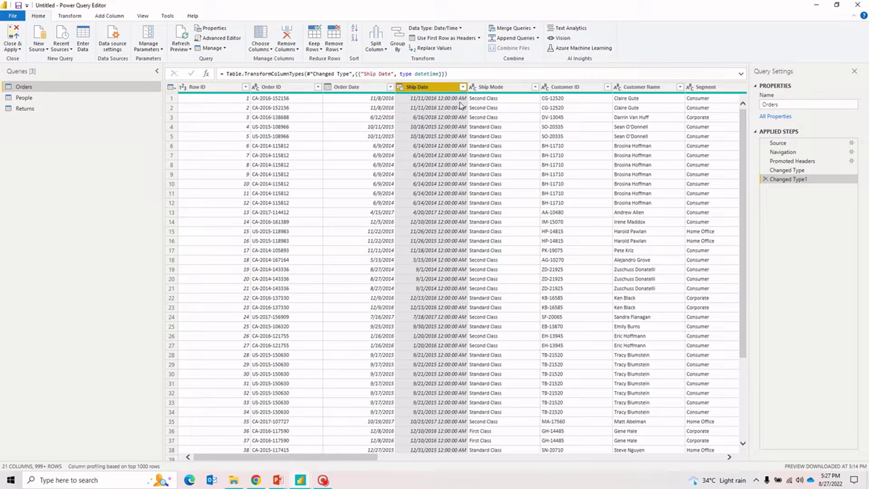
Step: Replace the Changed Type1 conversion so Ship Date is typed Date, showing dates only
left_click(402, 87)
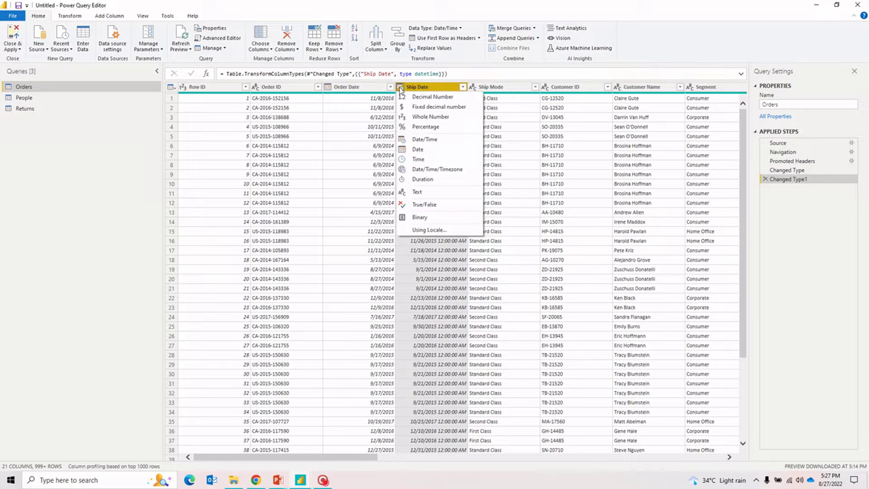
left_click(417, 151)
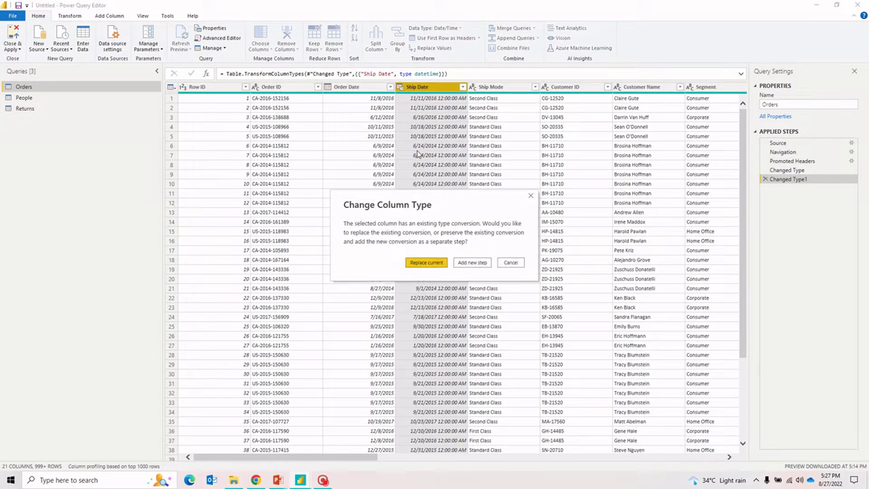
left_click(435, 263)
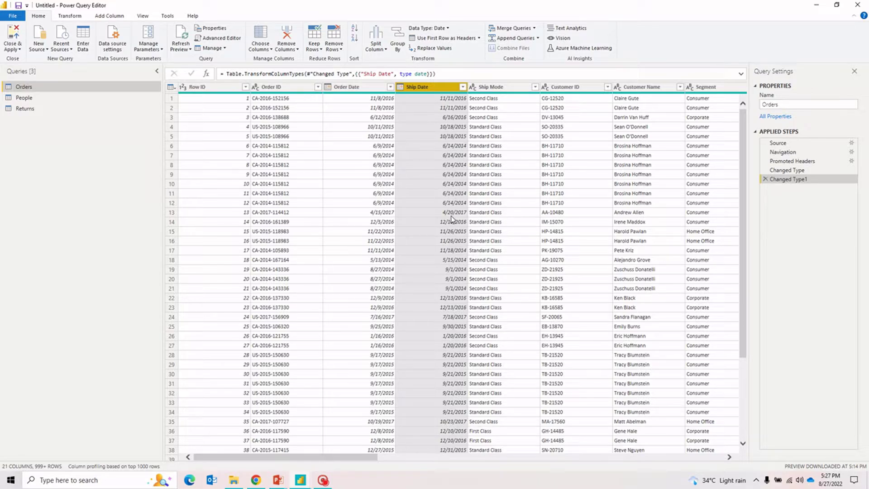
left_click(400, 88)
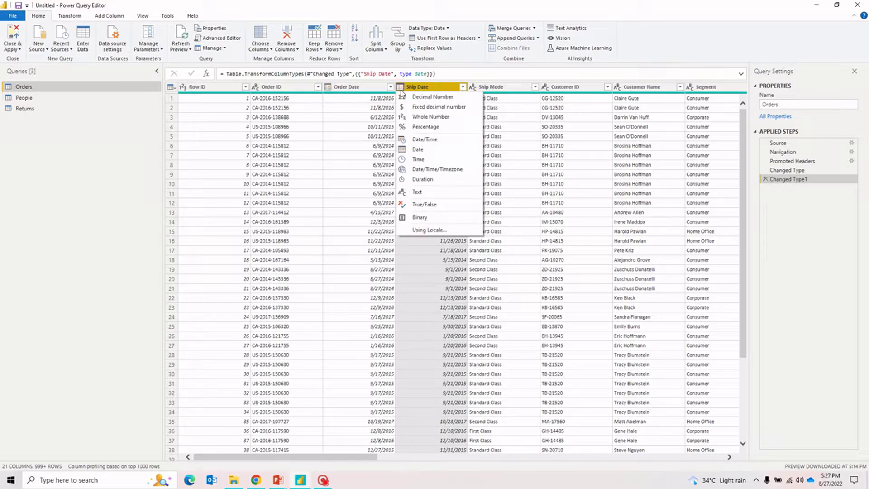
Step: Try the Time type on Ship Date, then delete the Changed Type1 step after it produces errors
left_click(440, 161)
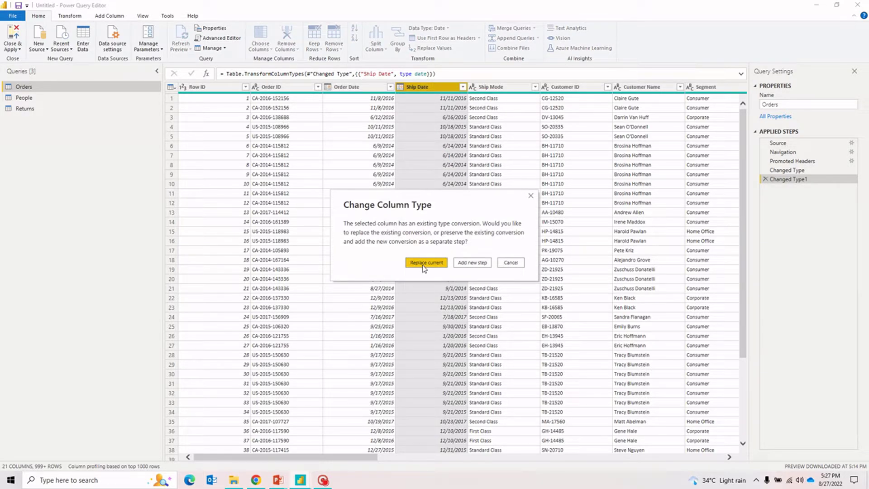
left_click(423, 263)
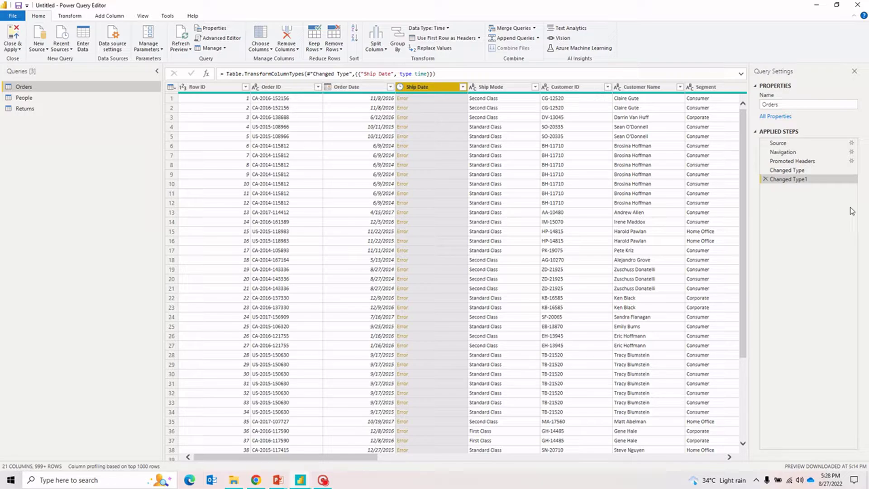
left_click(764, 179)
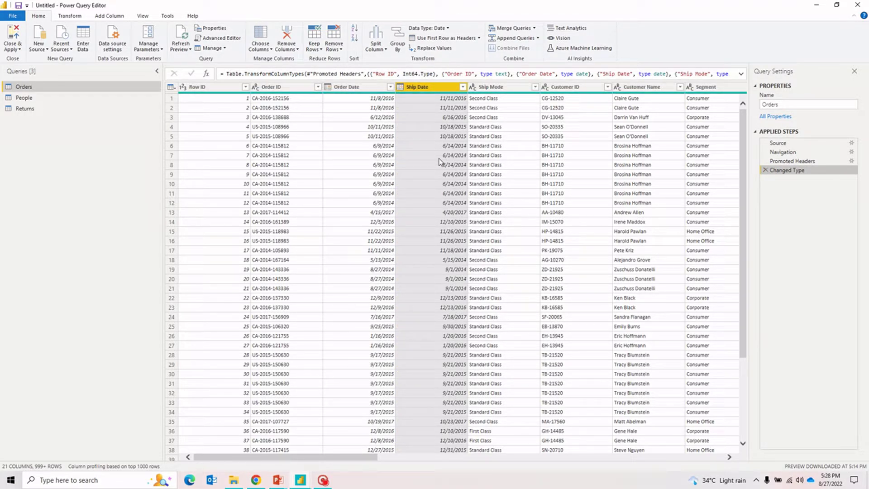
Step: Change Ship Date to Date/Time/Timezone and widen the column to show full values
left_click(400, 86)
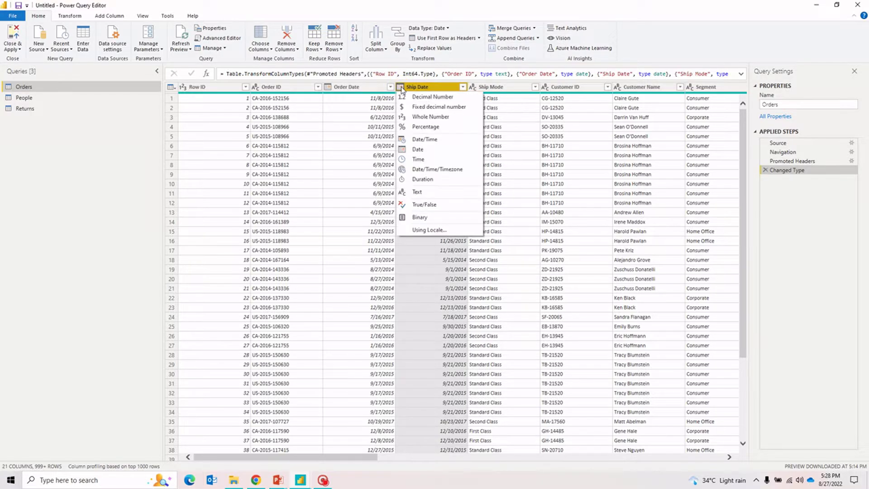
left_click(463, 173)
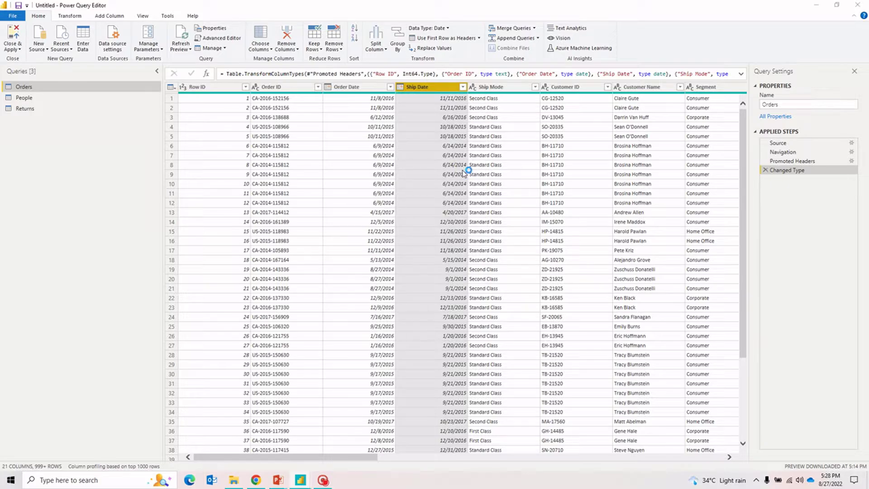
left_click(428, 261)
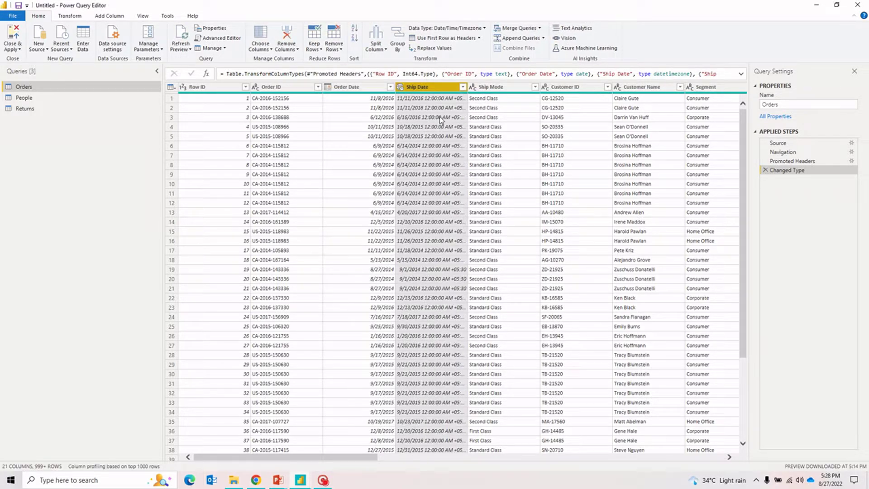
left_click_drag(468, 87, 533, 87)
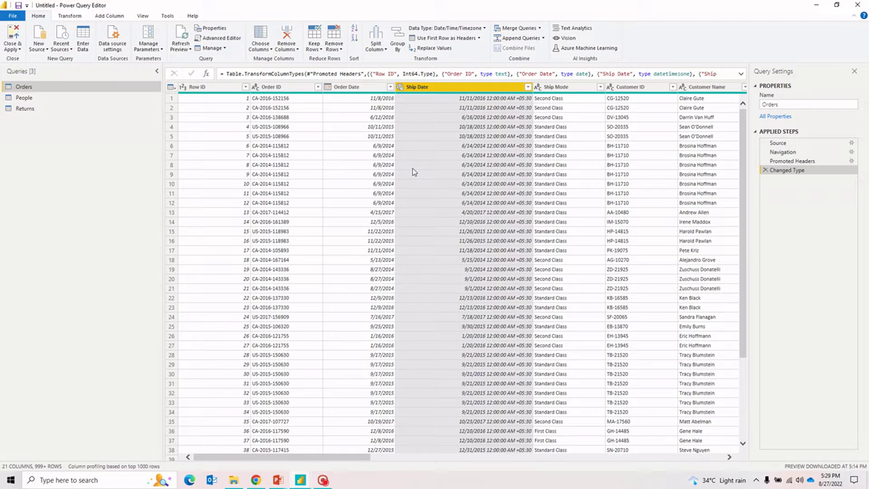
Step: Delete the Changed Type step so the Orders columns revert to untyped Any values
left_click(399, 87)
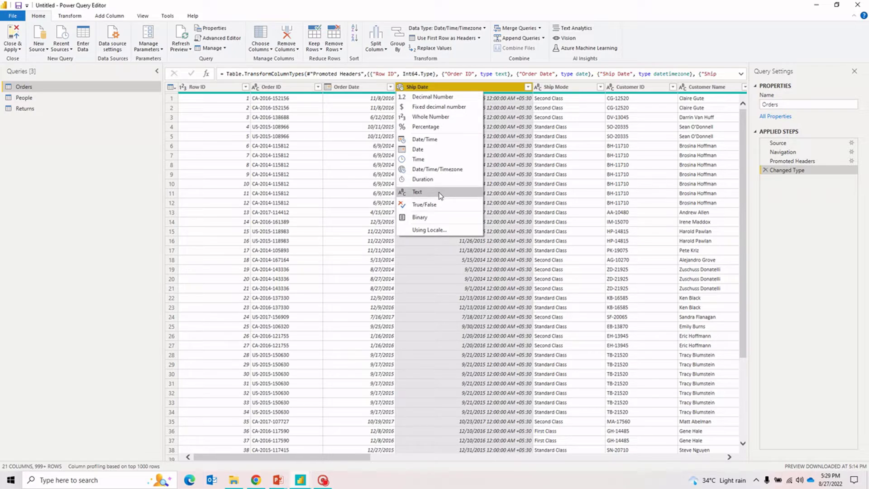
left_click(277, 89)
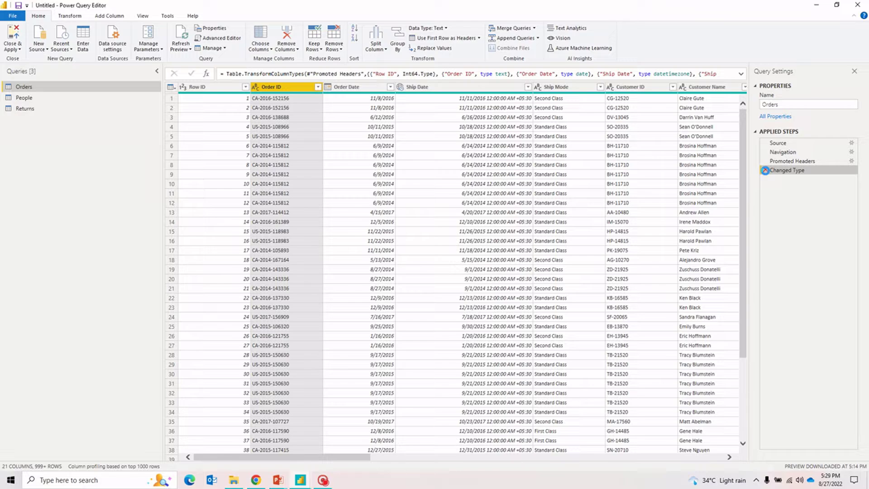
left_click(764, 170)
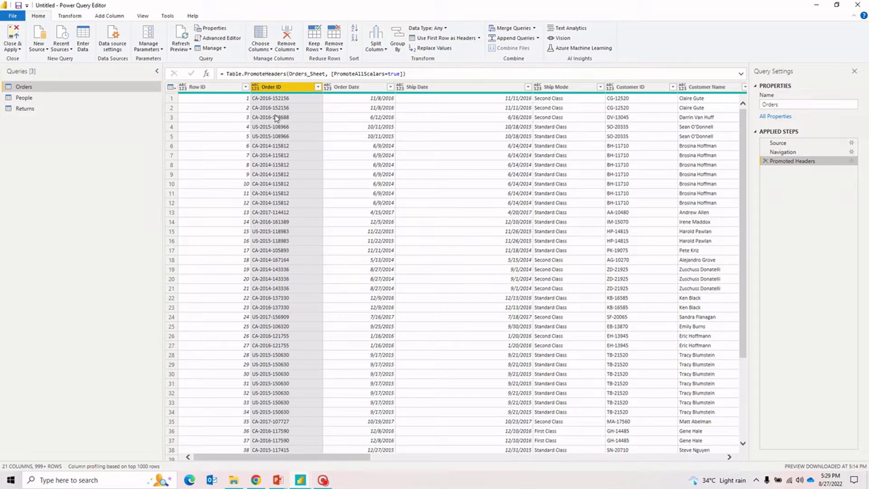
left_click(256, 87)
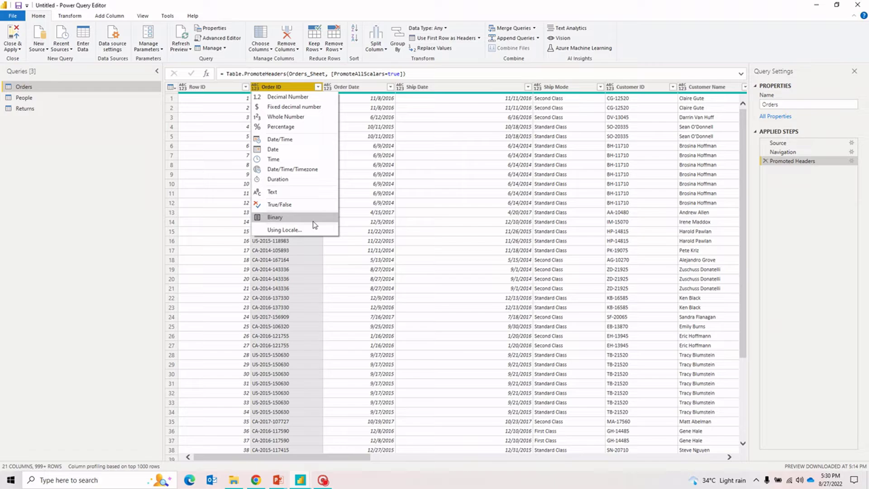
Step: Close the Power Query Editor and return to the empty report page
left_click(90, 175)
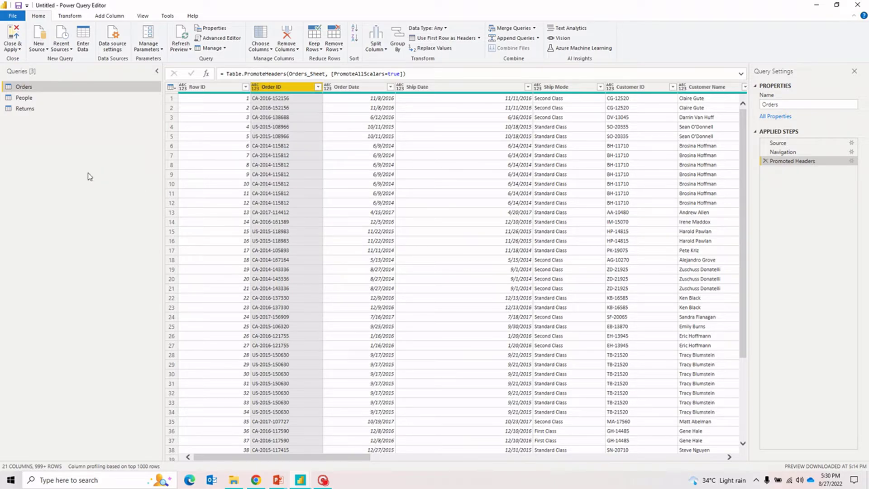
left_click(14, 50)
left_click(33, 68)
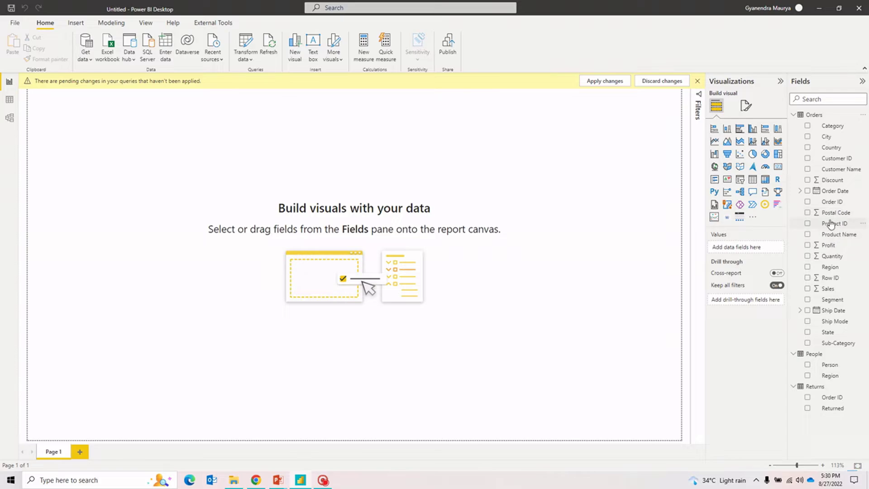
Step: Check Order Date's format and data type in Column tools, confirming it is Date
left_click(836, 191)
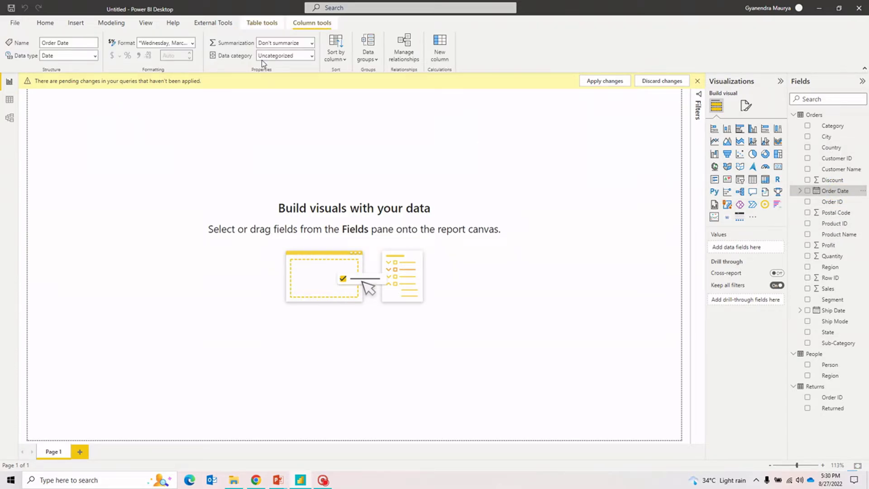
left_click(192, 43)
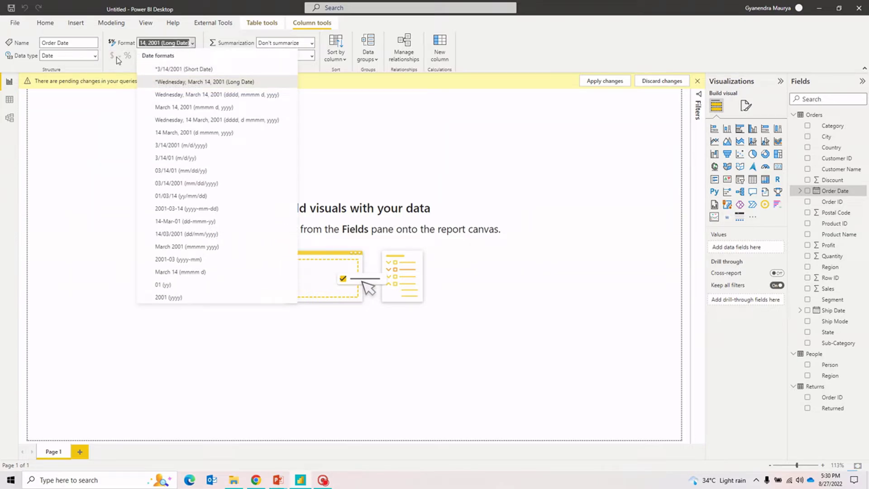
left_click(79, 154)
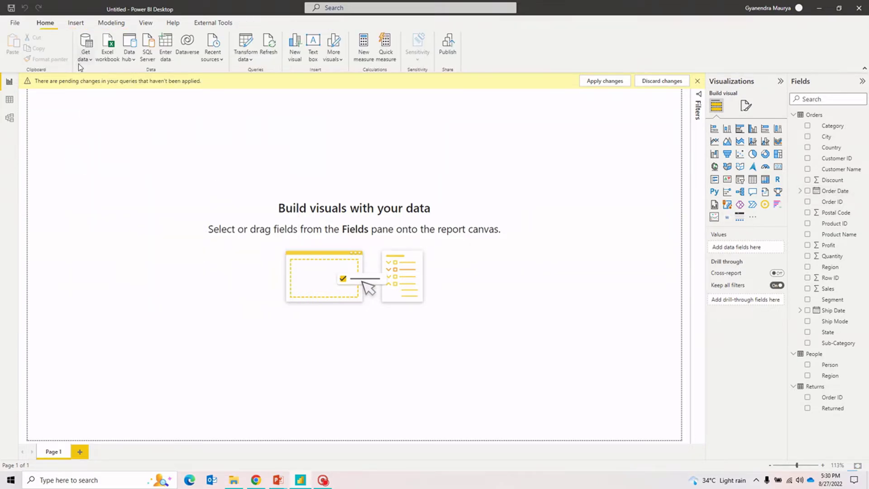
left_click(835, 190)
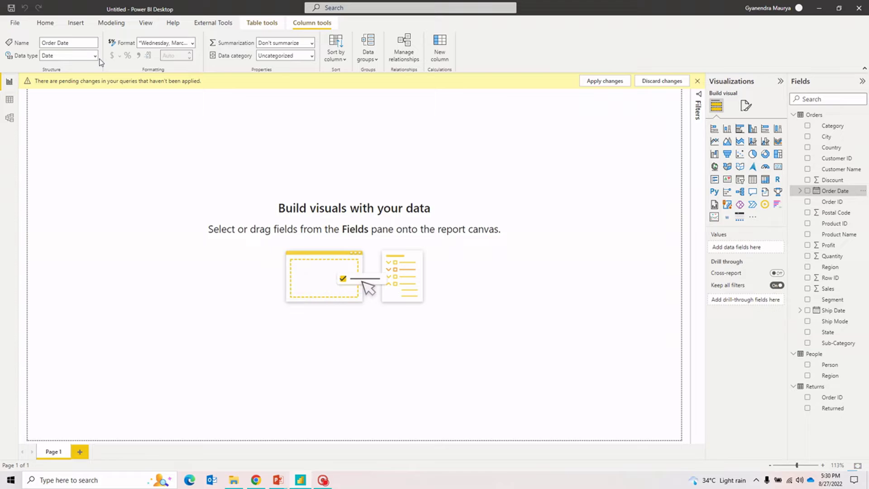
left_click(95, 55)
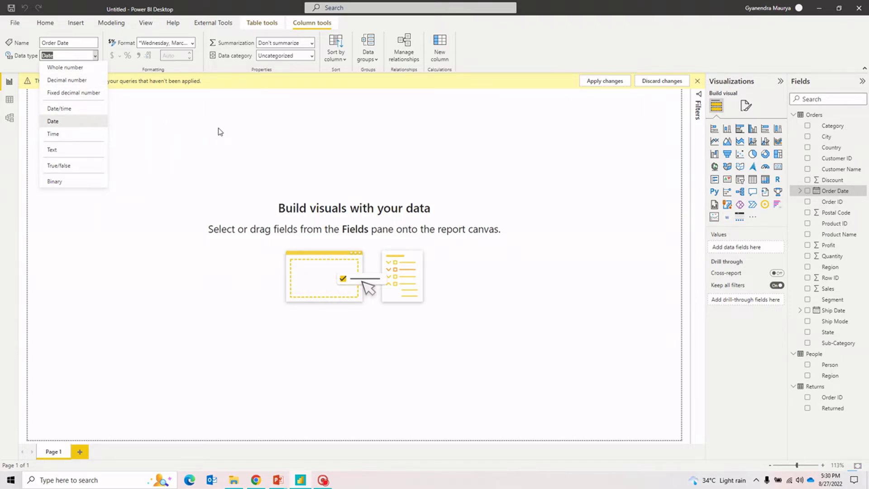
left_click(219, 131)
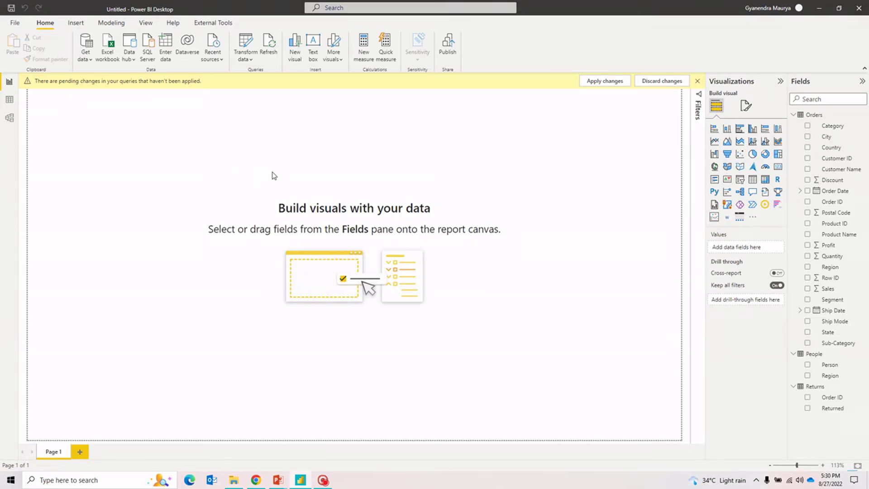
left_click(255, 480)
scroll(407, 240, "up", 5)
scroll(420, 246, "up", 15)
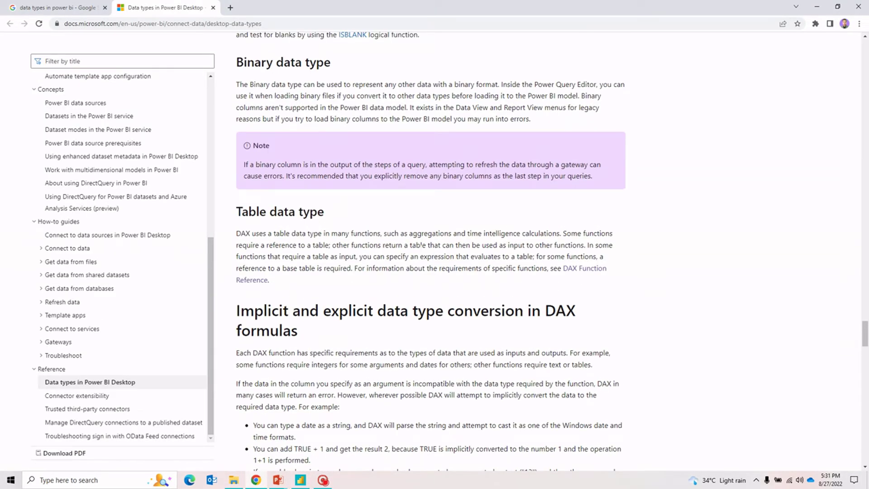
scroll(235, 131, "up", 3)
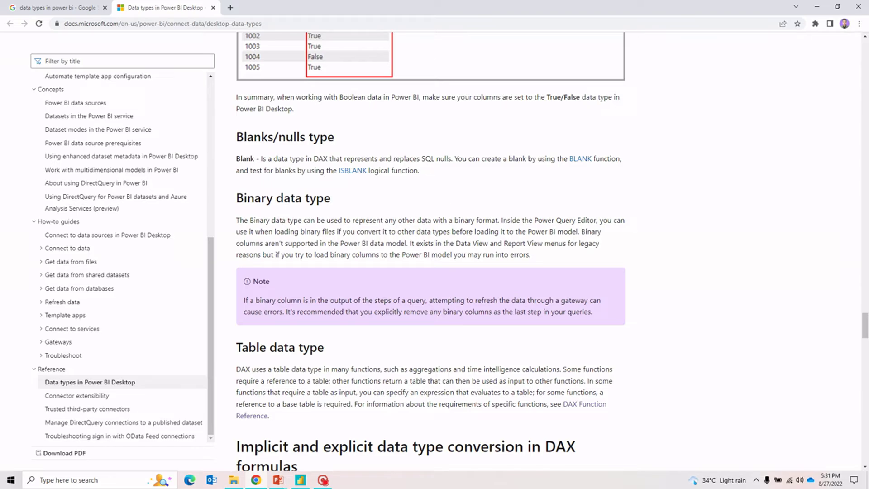
left_click_drag(404, 158, 452, 159)
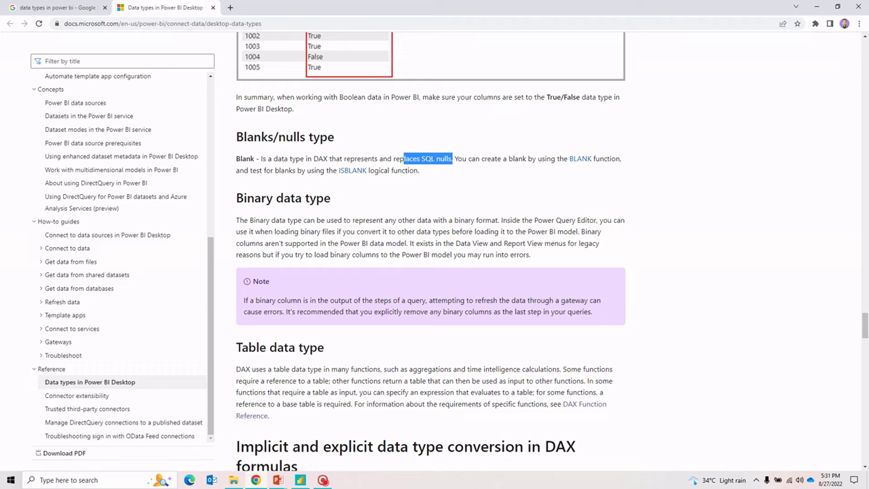
scroll(369, 249, "down", 2)
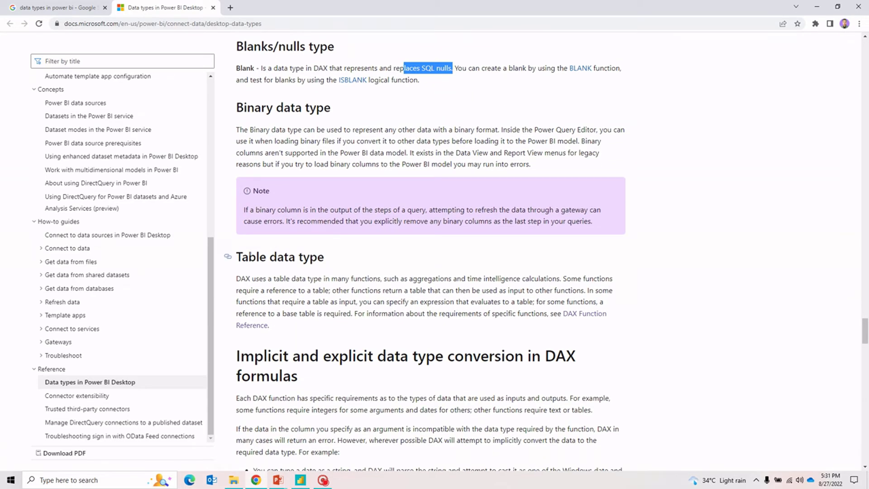
left_click_drag(239, 257, 325, 258)
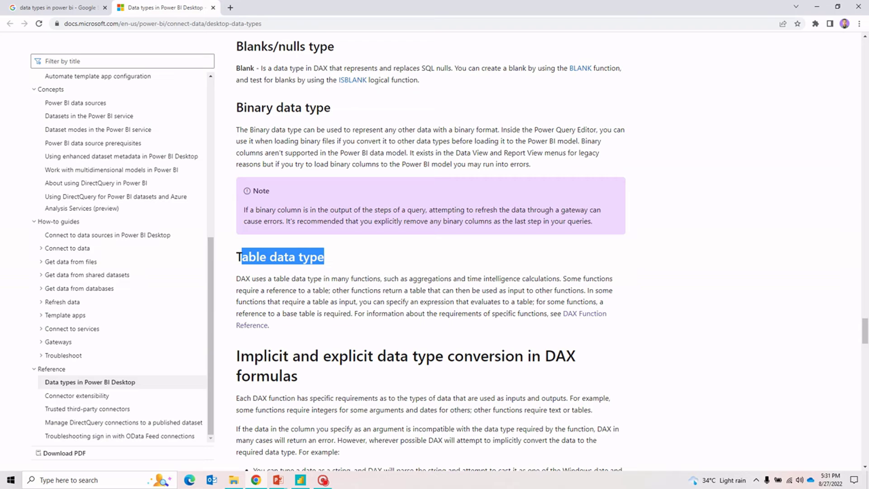
key("alt+Tab")
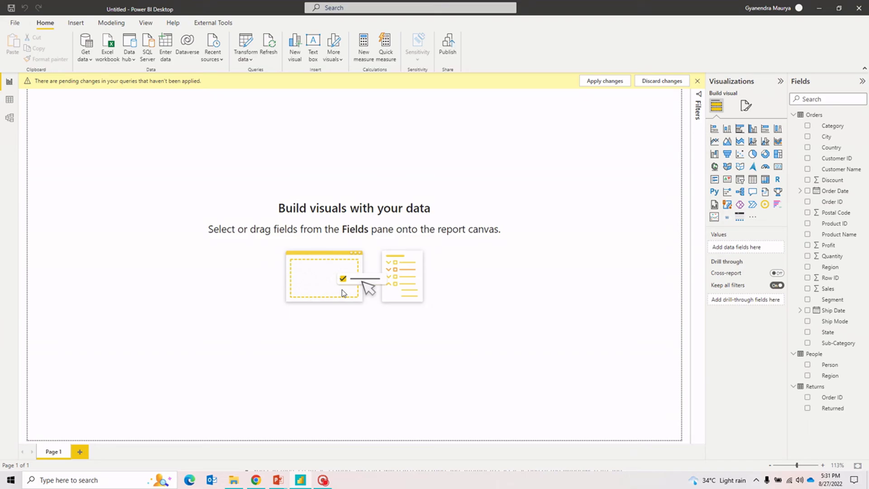
Step: Switch back to the PowerPoint slide show showing 'Part 6 – Data Types in Power BI'
key("alt+Tab")
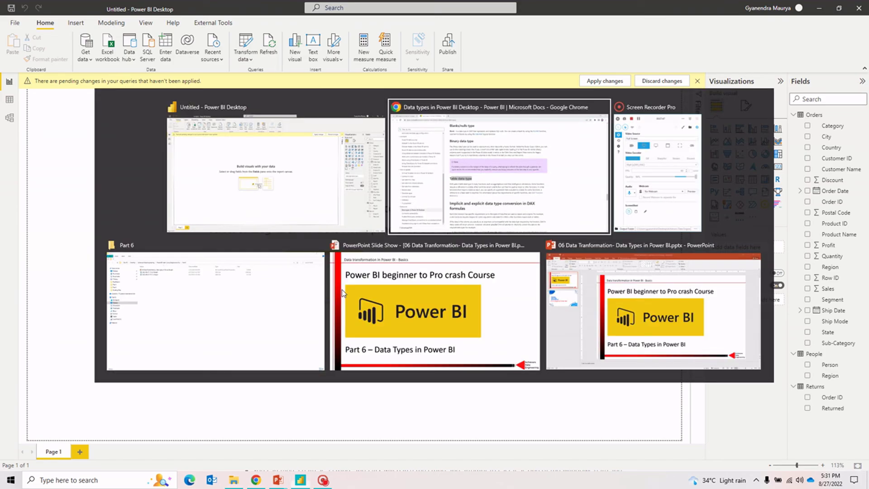
key("Tab")
key("Tab")
key("Tab")
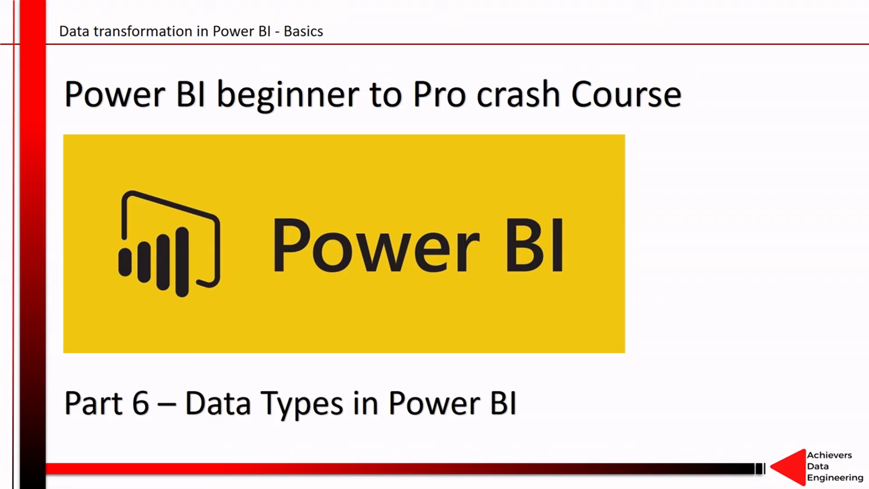